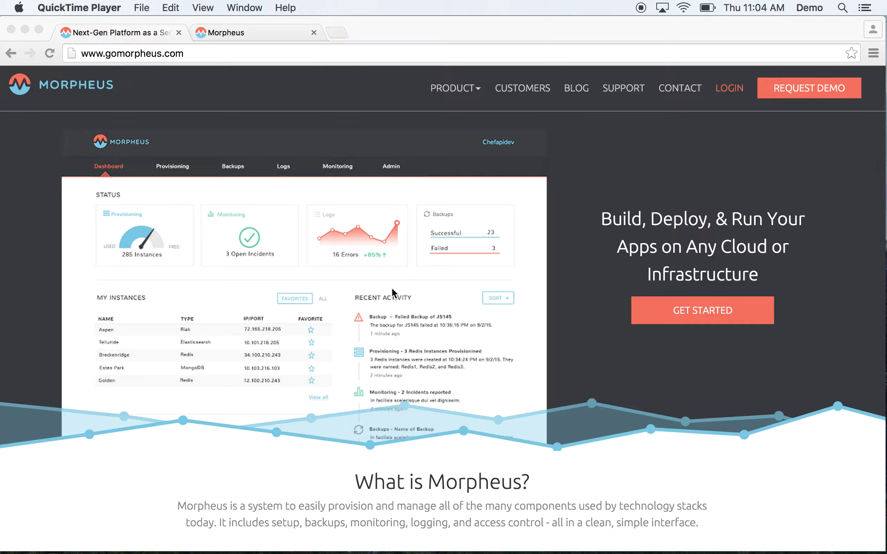
# - Switch to the Morpheus app tab at v2.gomorpheus.com so the dashboard loads
pyautogui.click(254, 38)
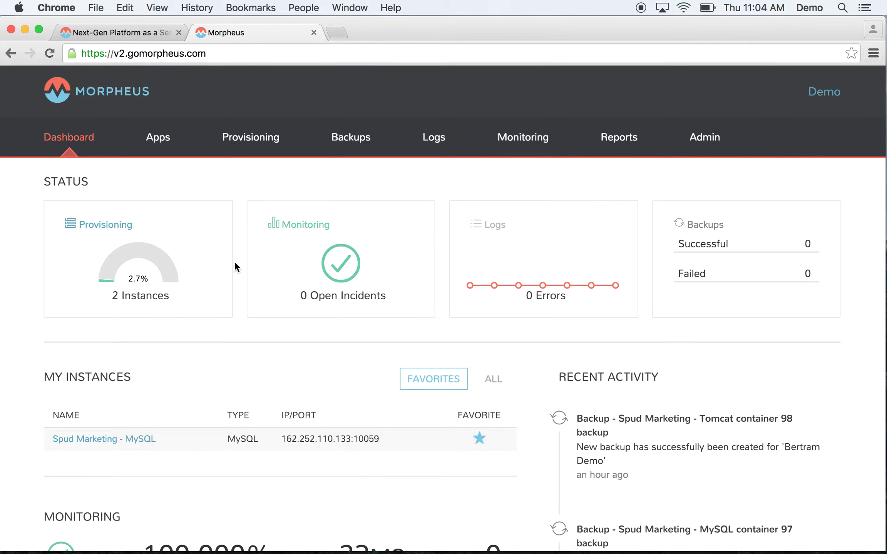
pyautogui.scroll(-5, 235, 265)
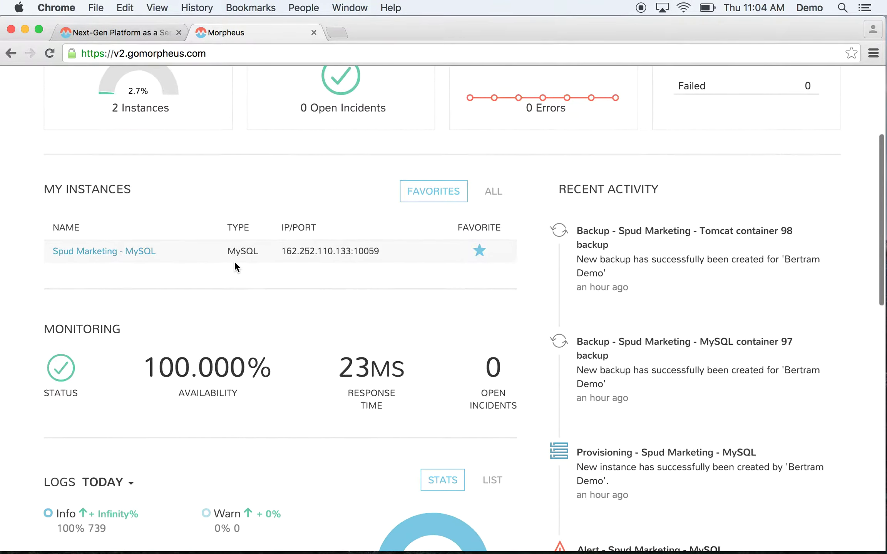
pyautogui.scroll(-1, 235, 364)
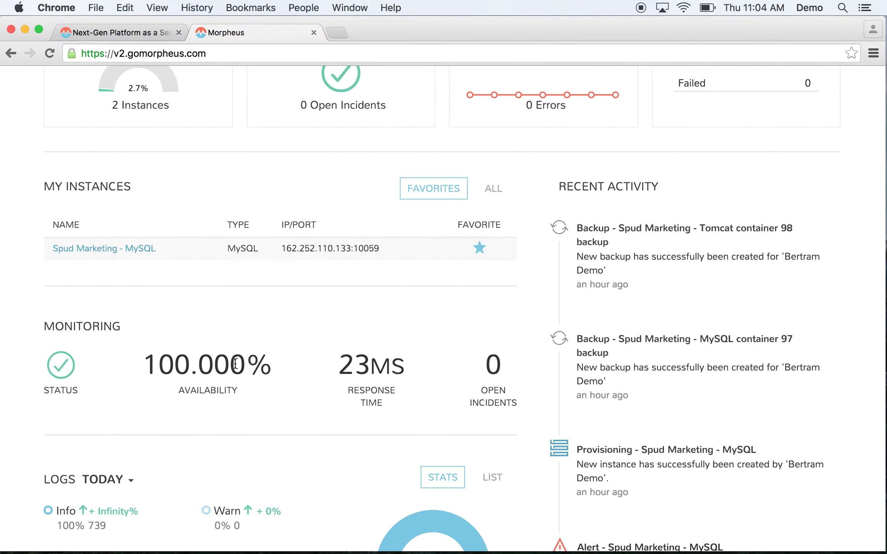
pyautogui.scroll(-5, 235, 363)
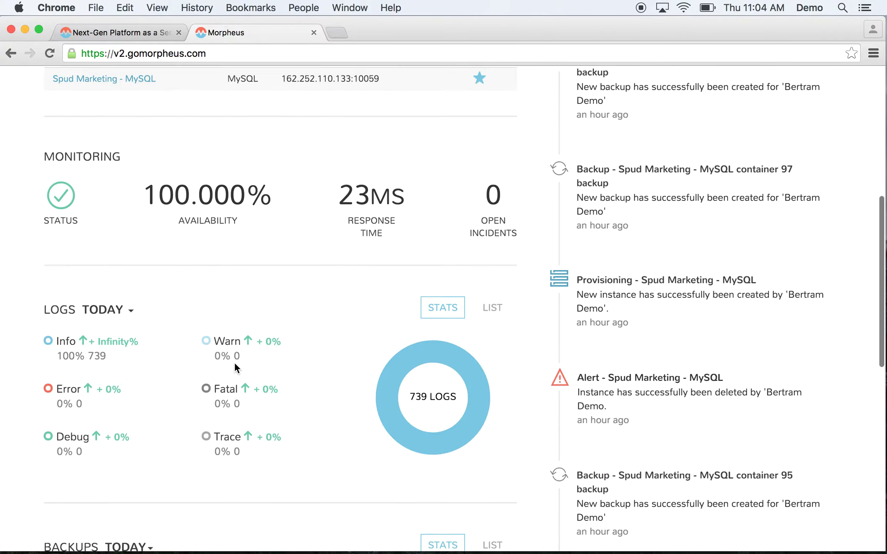
pyautogui.scroll(-3, 235, 362)
pyautogui.scroll(3, 234, 362)
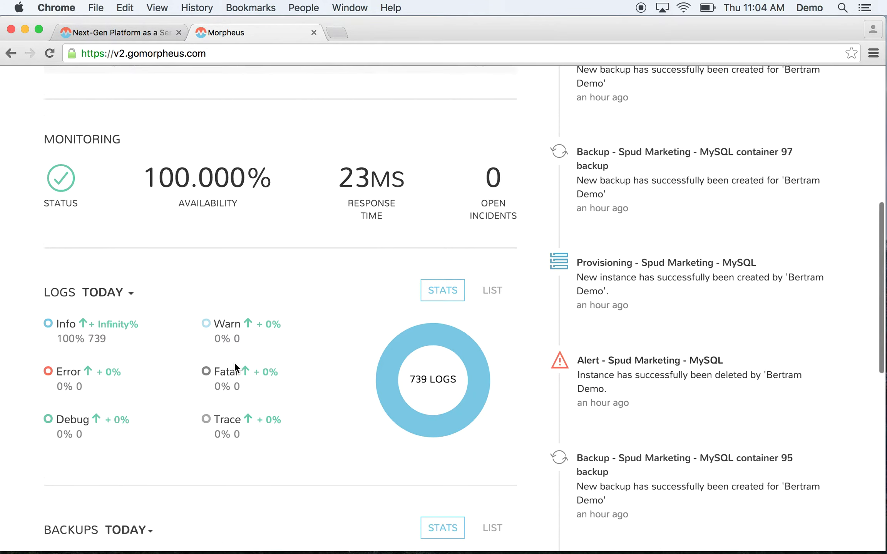
pyautogui.scroll(3, 234, 363)
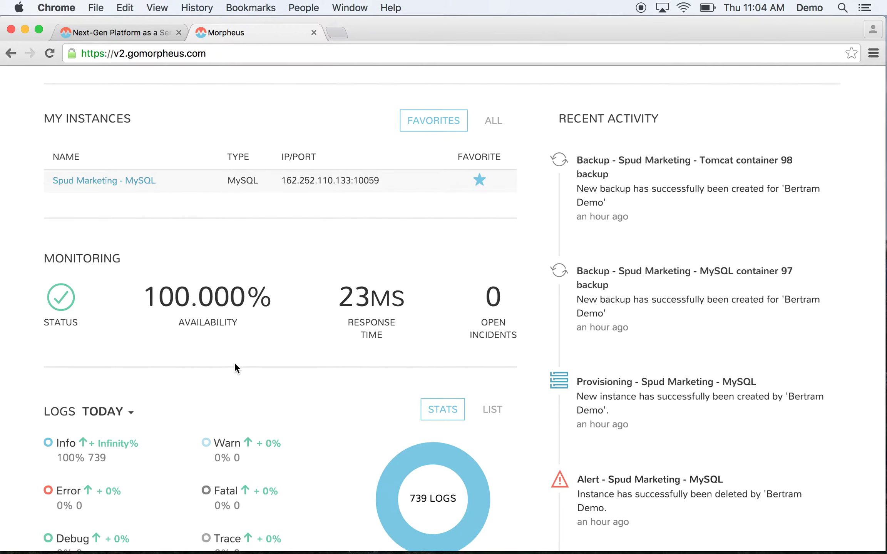
pyautogui.scroll(7, 234, 362)
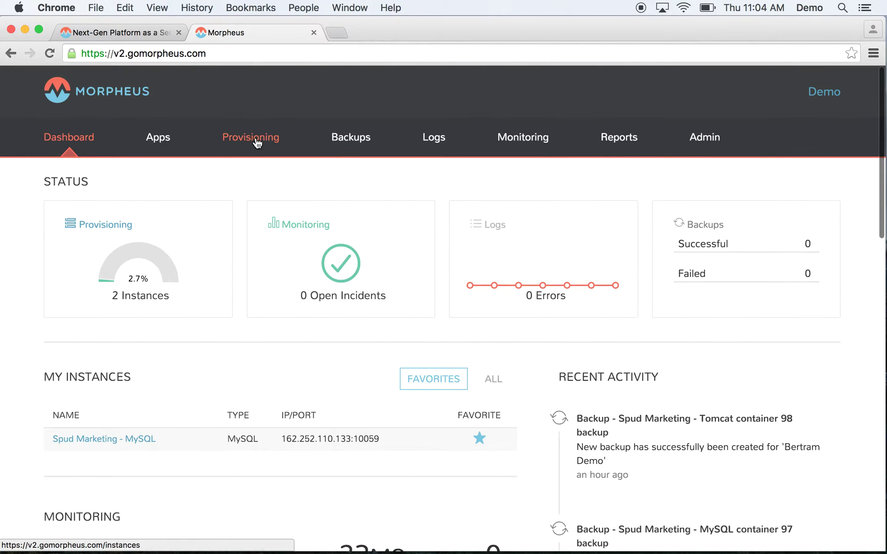
pyautogui.click(256, 139)
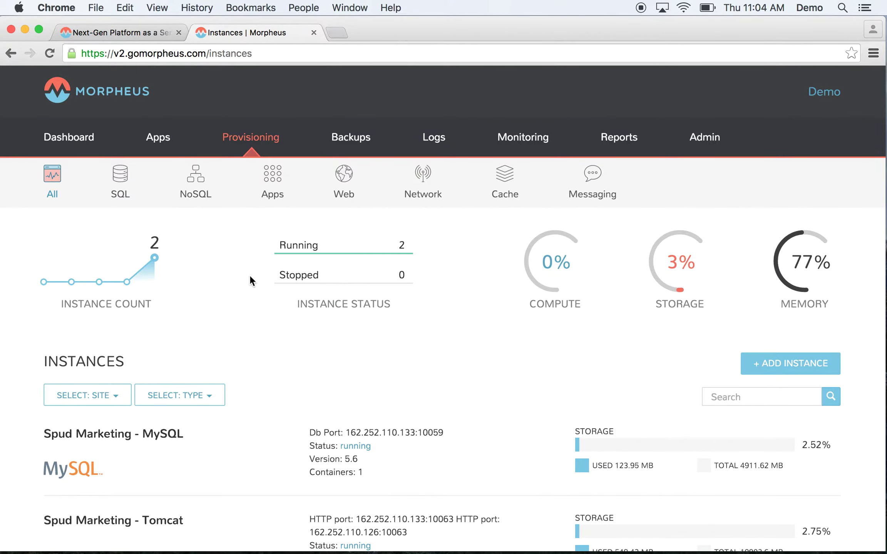
# - Browse the service logos in Create Instance from the instances list, then close it without creating anything
pyautogui.scroll(-3, 249, 276)
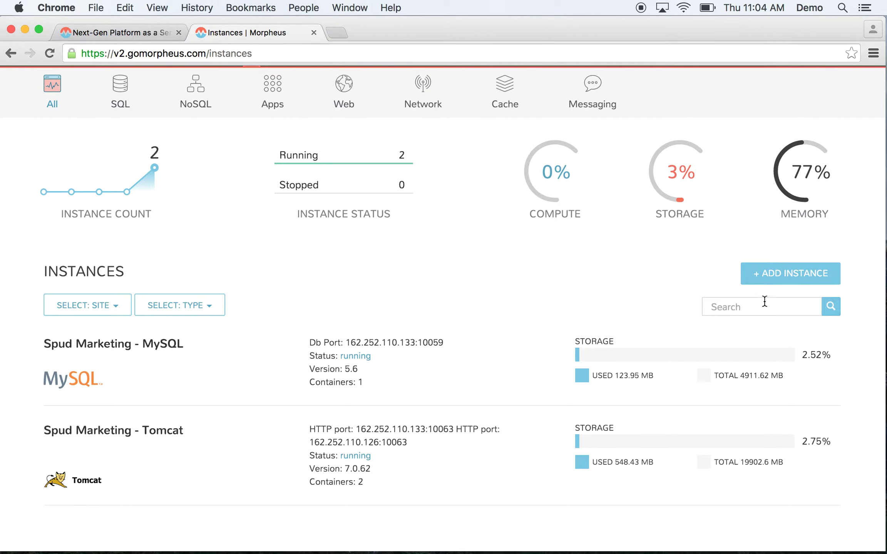
pyautogui.click(797, 278)
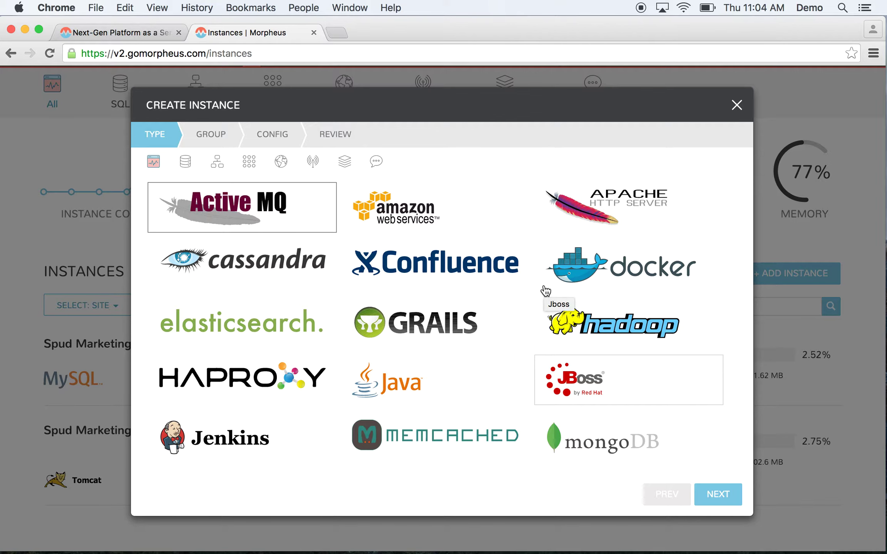
pyautogui.scroll(-3, 545, 291)
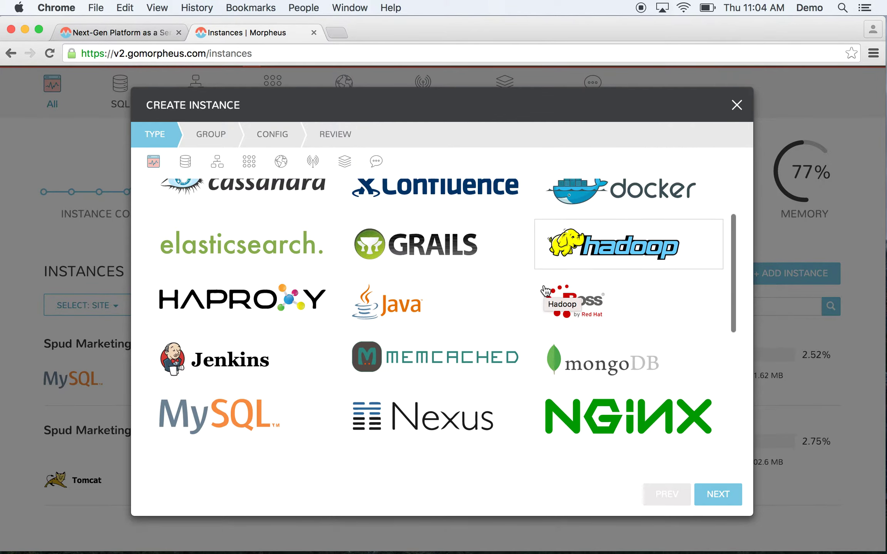
pyautogui.scroll(-6, 546, 291)
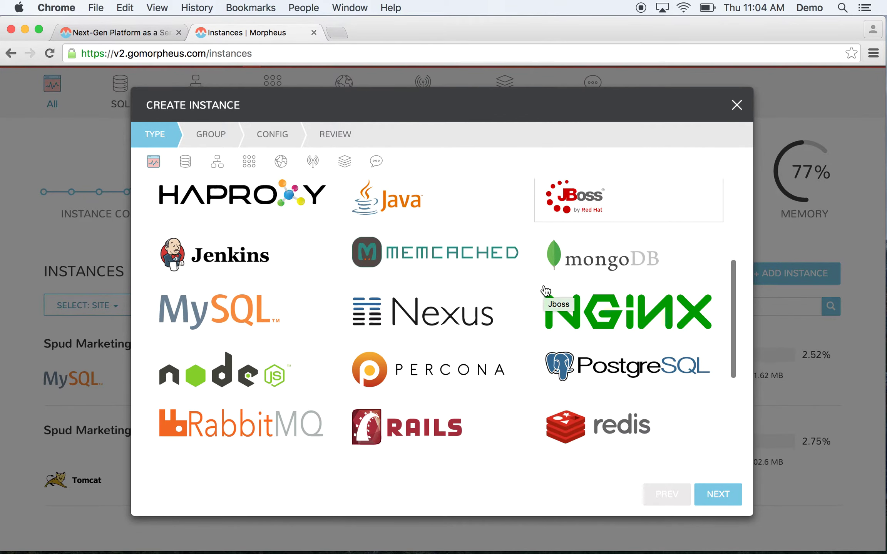
pyautogui.scroll(-2, 546, 291)
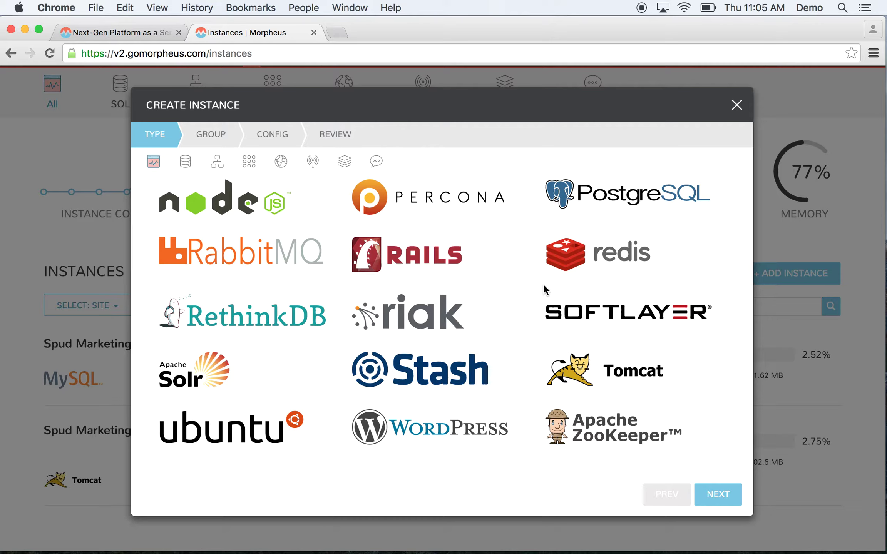
pyautogui.click(736, 105)
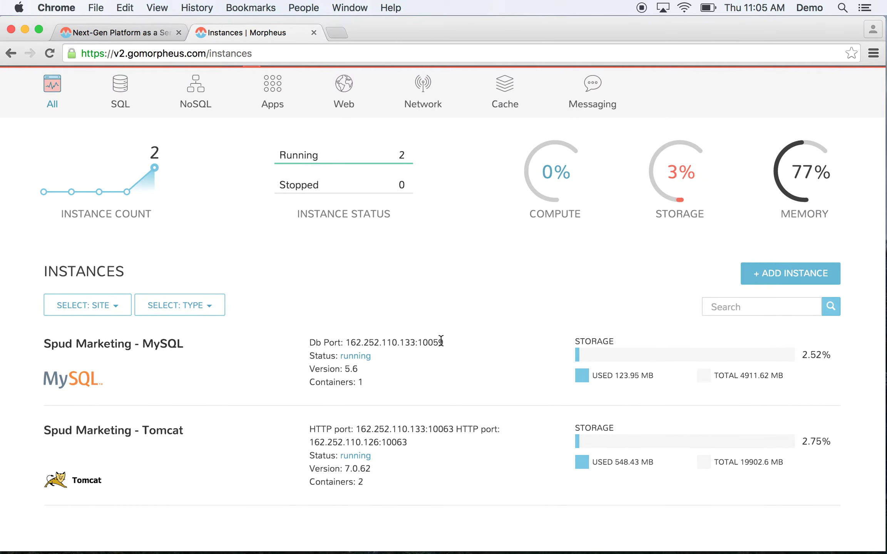
# - Open the Spud Marketing - Tomcat instance from the Spud Marketing app
pyautogui.scroll(3, 441, 342)
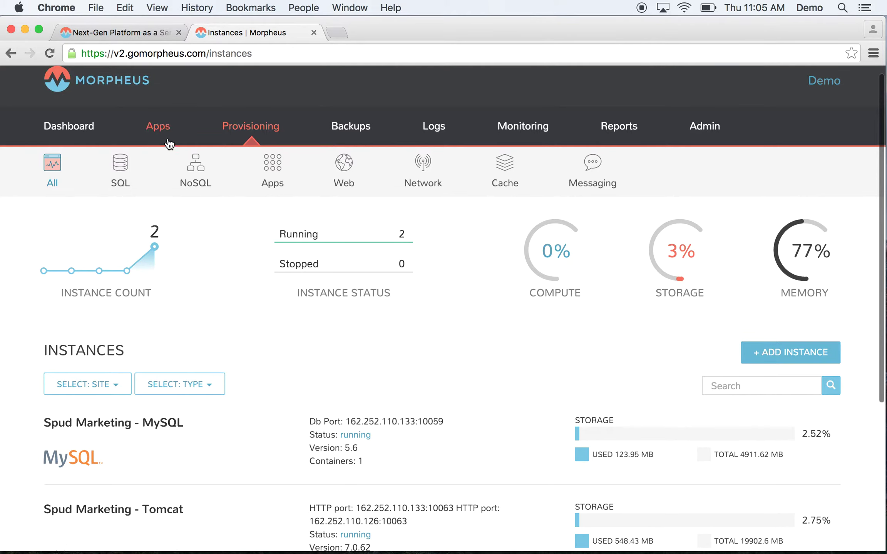
pyautogui.click(158, 127)
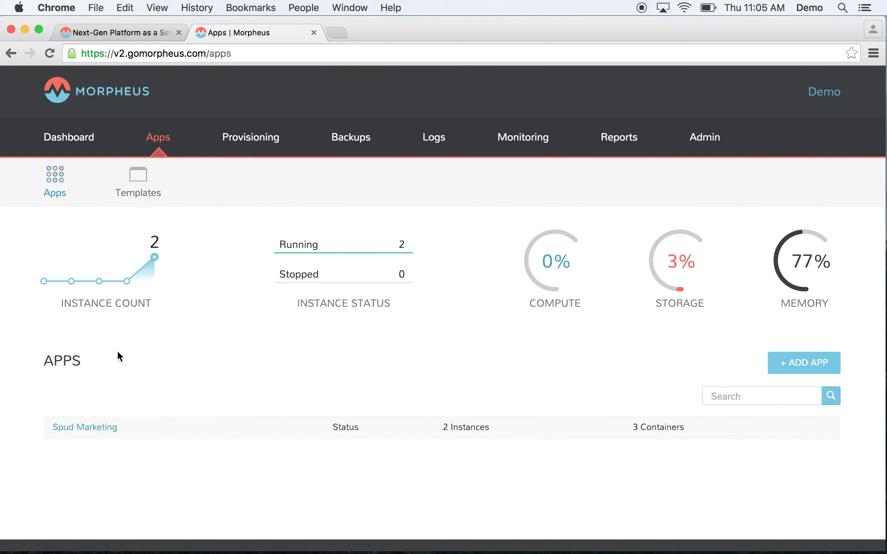
pyautogui.click(89, 428)
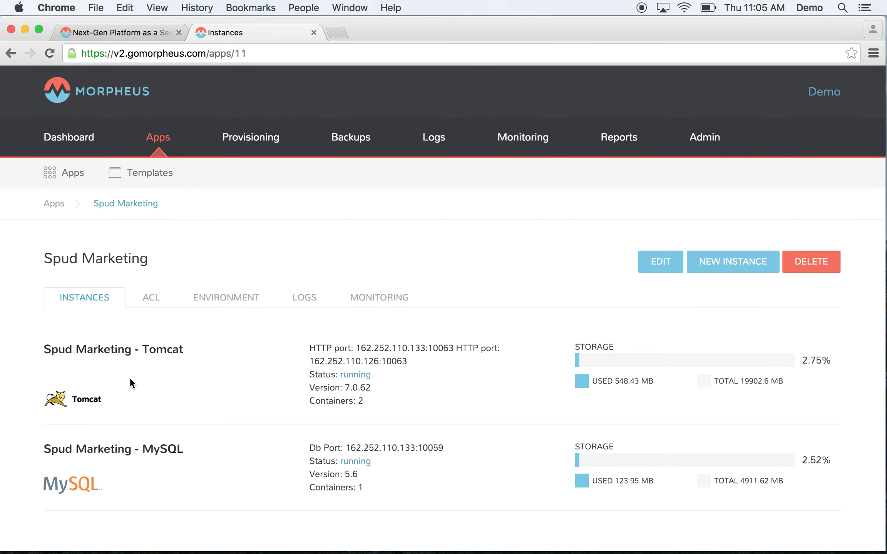
pyautogui.click(147, 352)
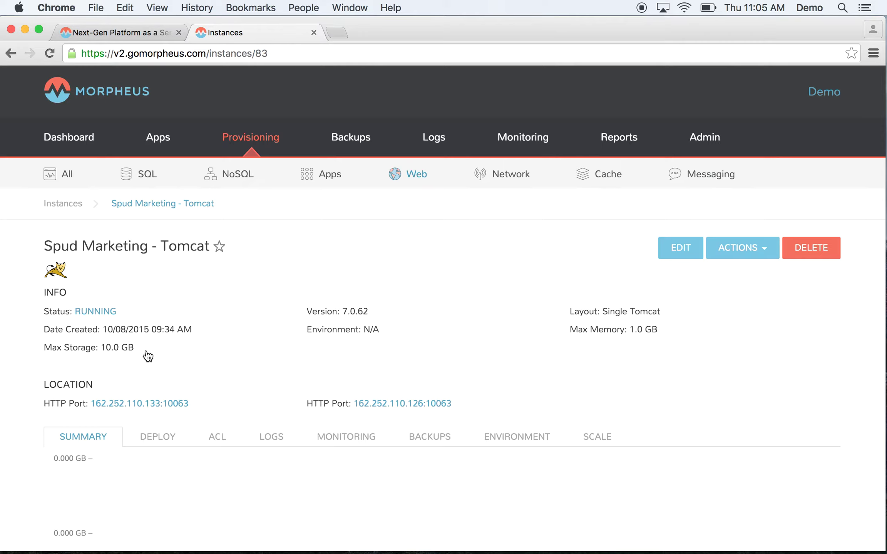
# - Review the Tomcat instance's environment variables, including the imported MySQL variables
pyautogui.scroll(-3, 402, 428)
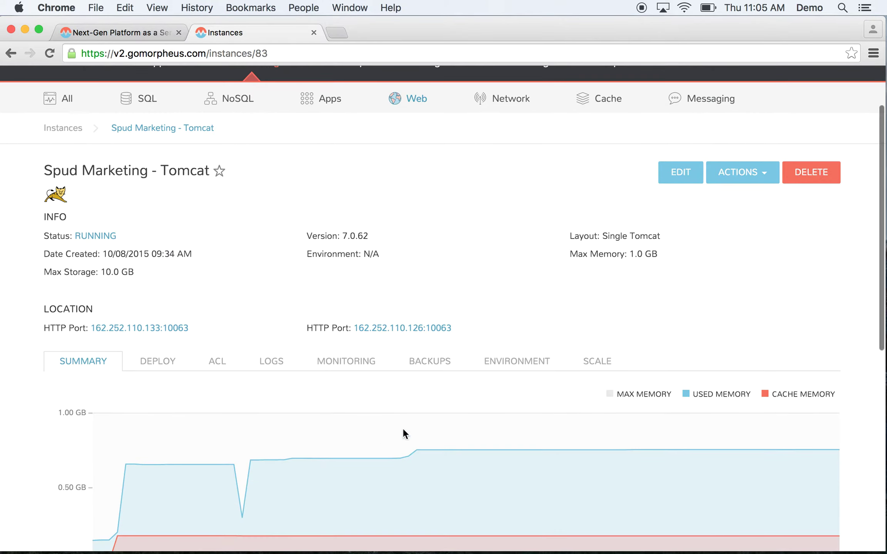
pyautogui.click(509, 358)
pyautogui.scroll(-10, 424, 374)
pyautogui.scroll(-6, 424, 374)
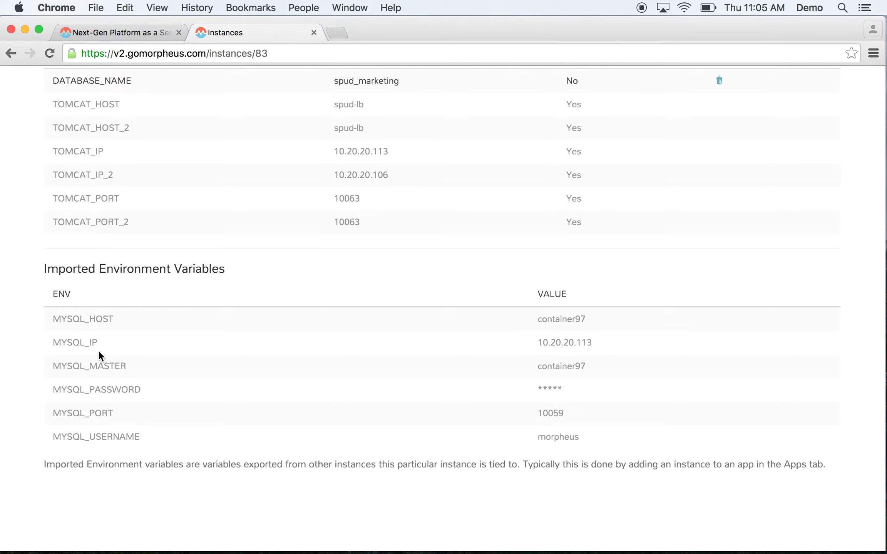
pyautogui.scroll(10, 99, 350)
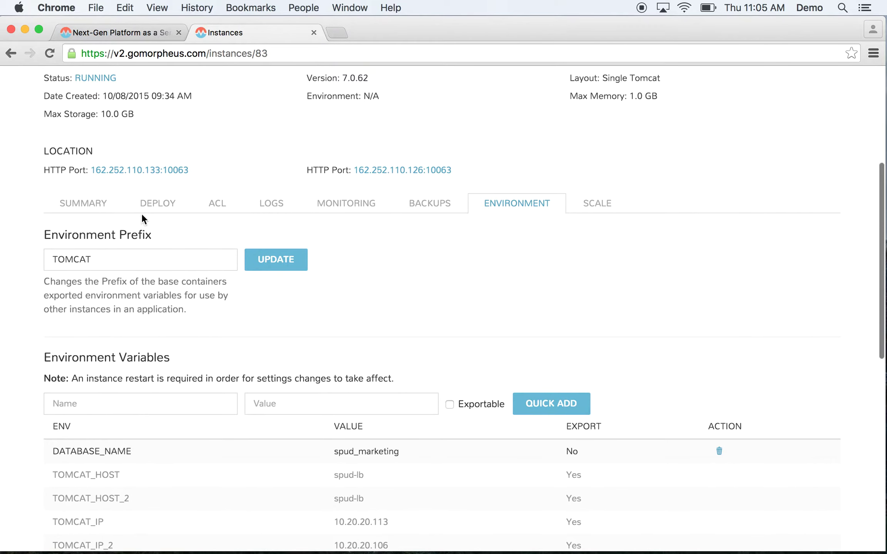
pyautogui.click(141, 207)
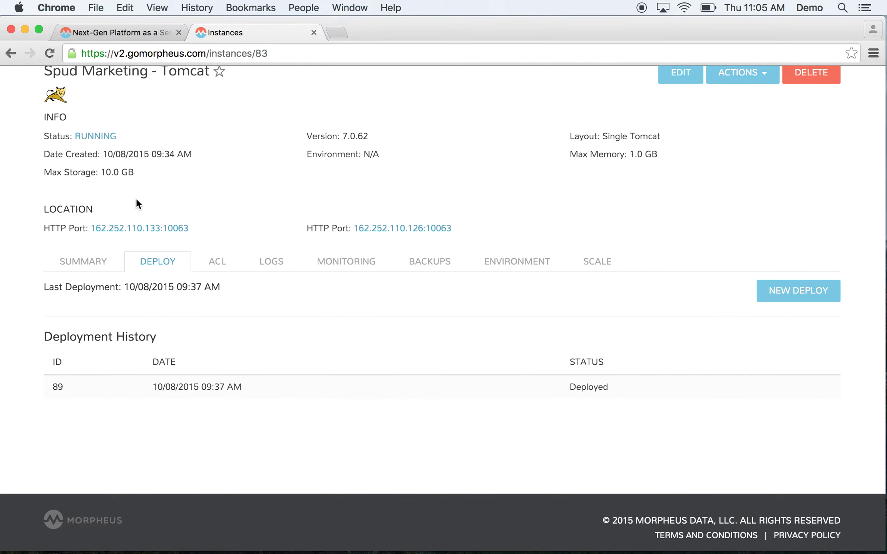
# - Preview the File, Fetch and Git deploy types in New Deploy, closing it without saving
pyautogui.scroll(2, 173, 307)
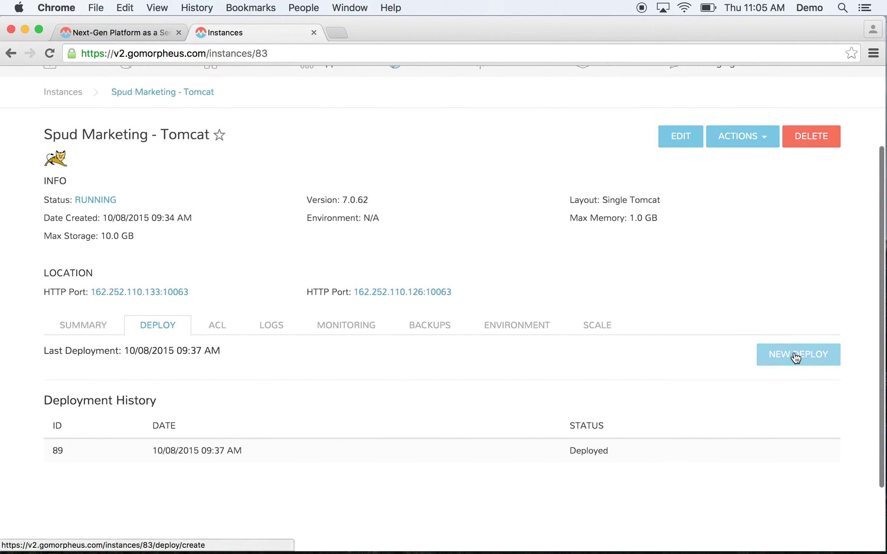
pyautogui.click(796, 356)
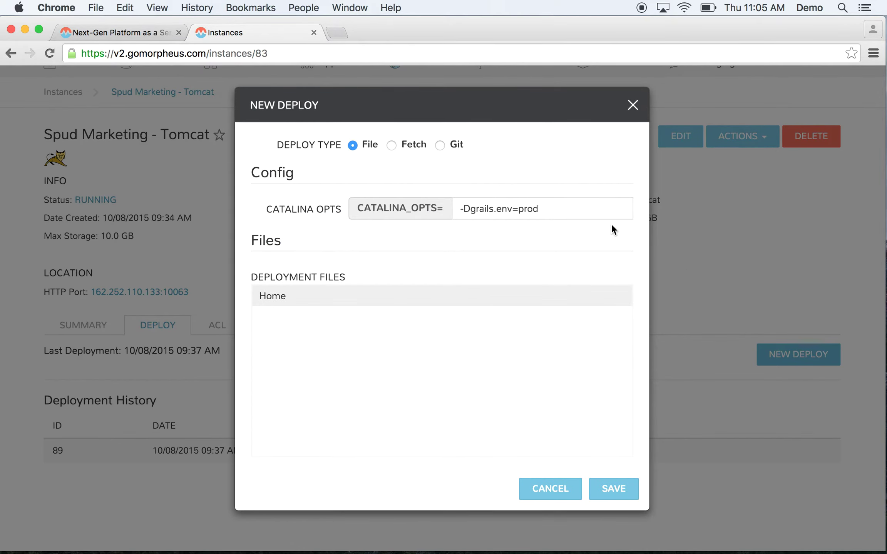
pyautogui.click(393, 145)
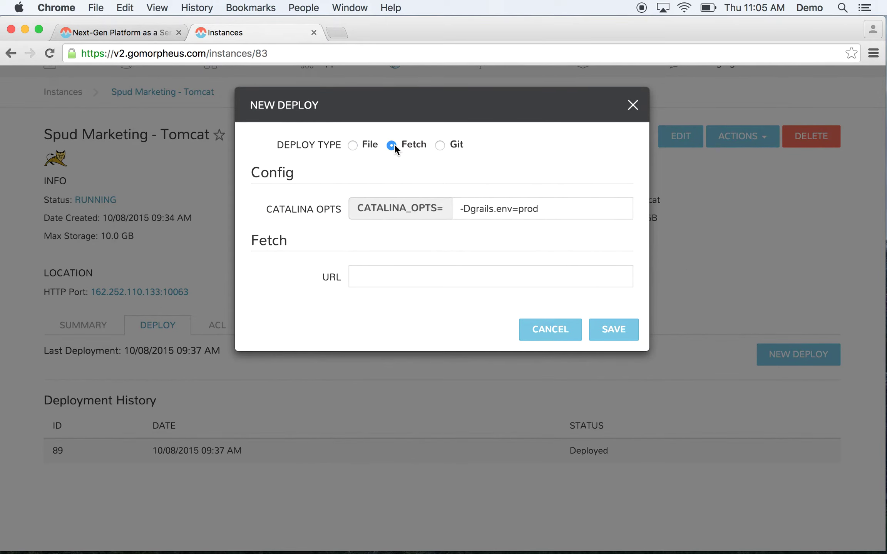
pyautogui.click(440, 146)
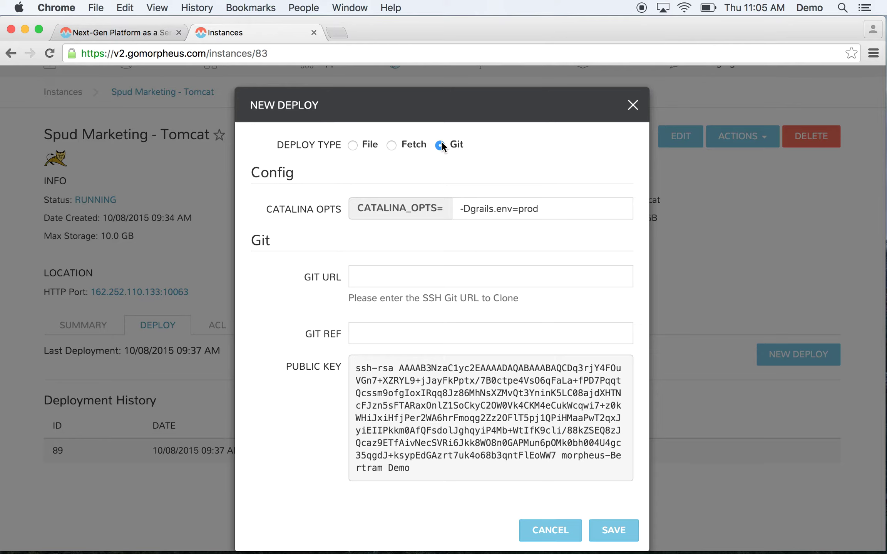
pyautogui.click(632, 104)
pyautogui.scroll(-1, 352, 329)
# - Review the Tomcat instance's scaling: load balancer spud-lb, minimum 1 instance, thresholds and schedules
pyautogui.scroll(-1, 352, 329)
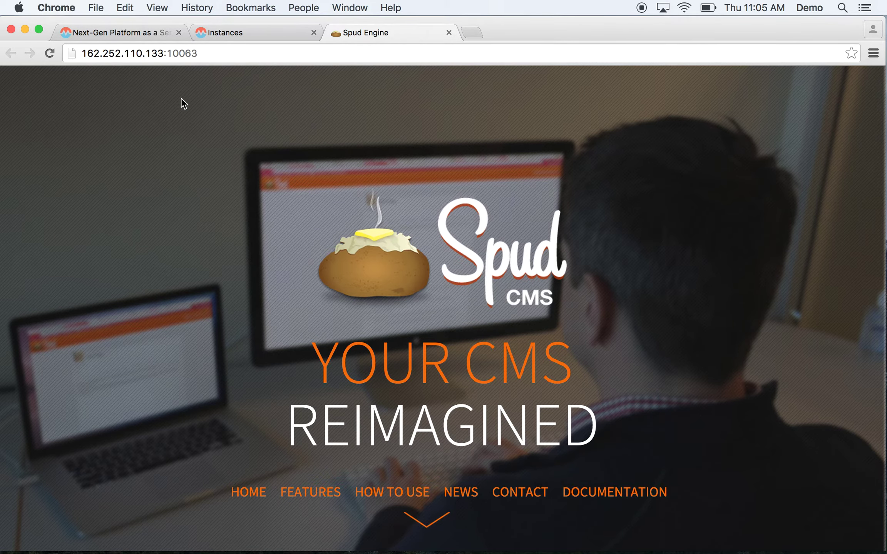
pyautogui.click(245, 27)
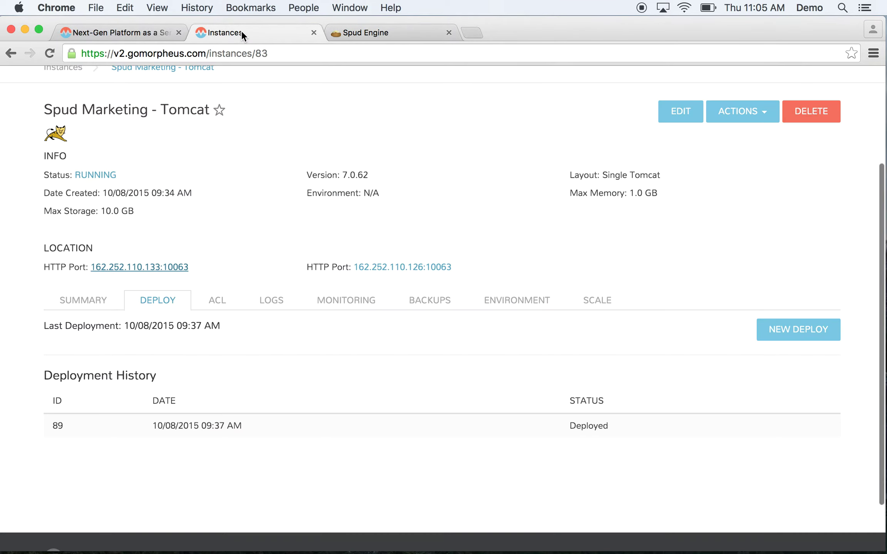
pyautogui.click(588, 308)
pyautogui.scroll(-4, 588, 304)
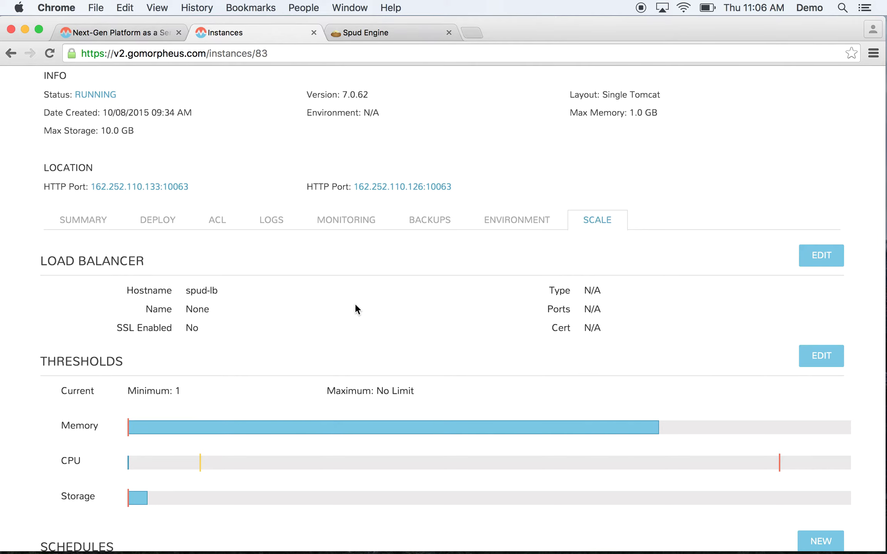
pyautogui.scroll(-5, 355, 305)
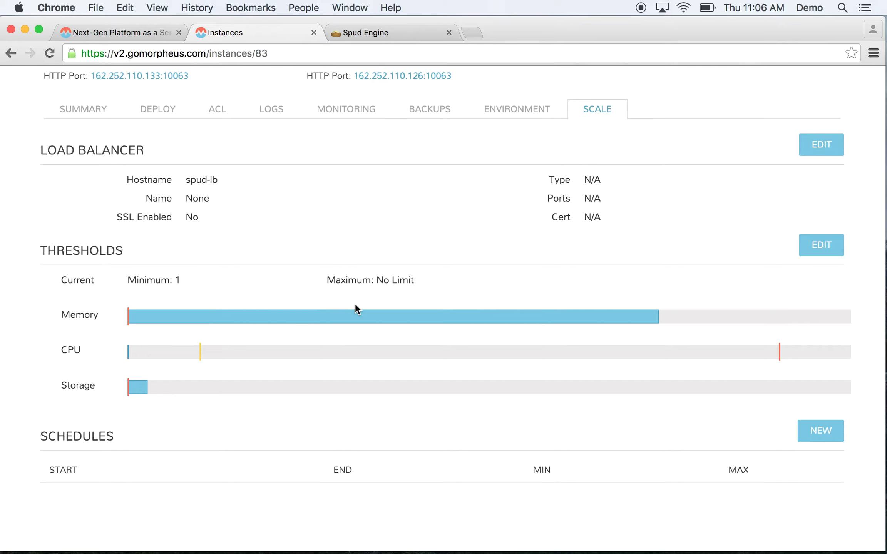
pyautogui.scroll(7, 355, 306)
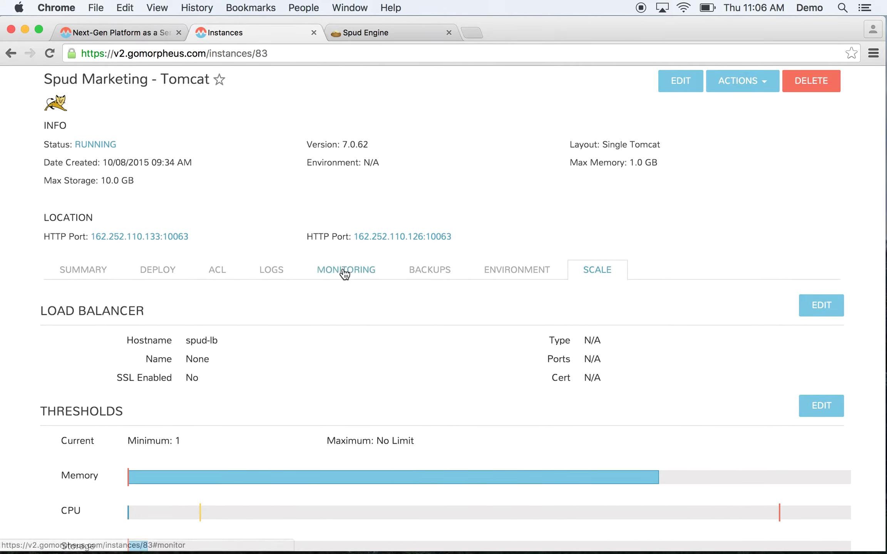
# - Scroll through the Tomcat instance's log activity chart and log entries
pyautogui.click(269, 274)
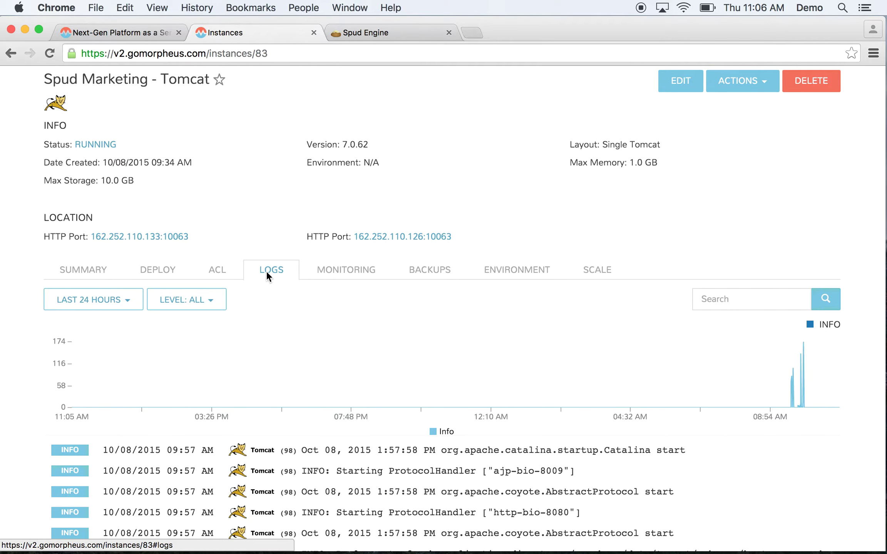
pyautogui.scroll(-5, 266, 271)
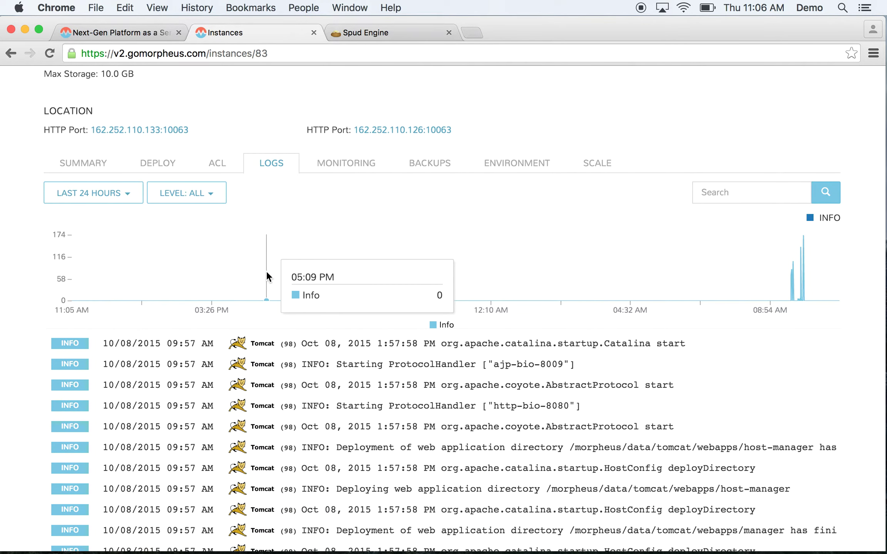
pyautogui.scroll(-5, 266, 271)
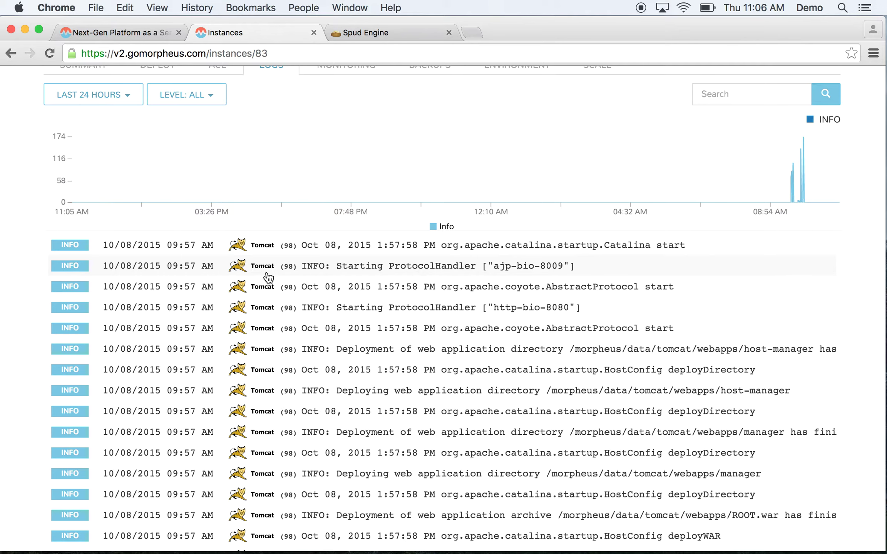
pyautogui.scroll(-5, 268, 277)
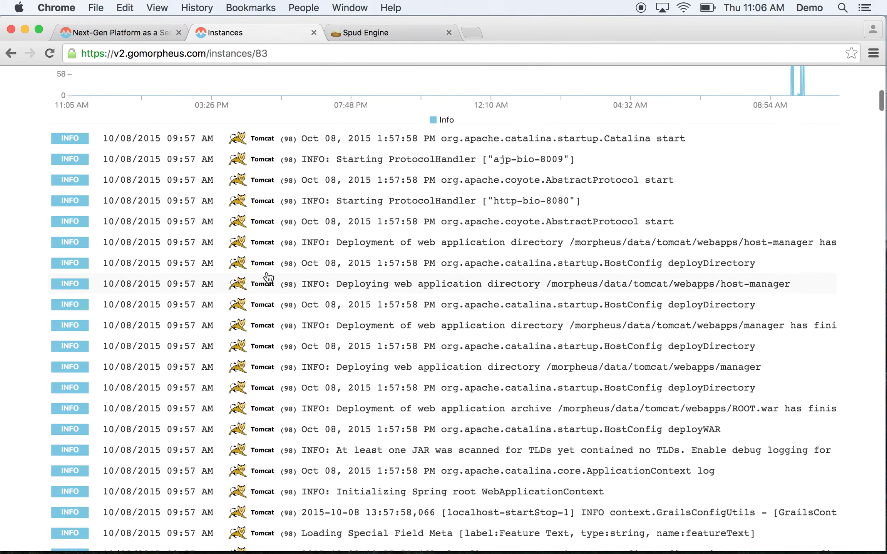
pyautogui.scroll(10, 269, 277)
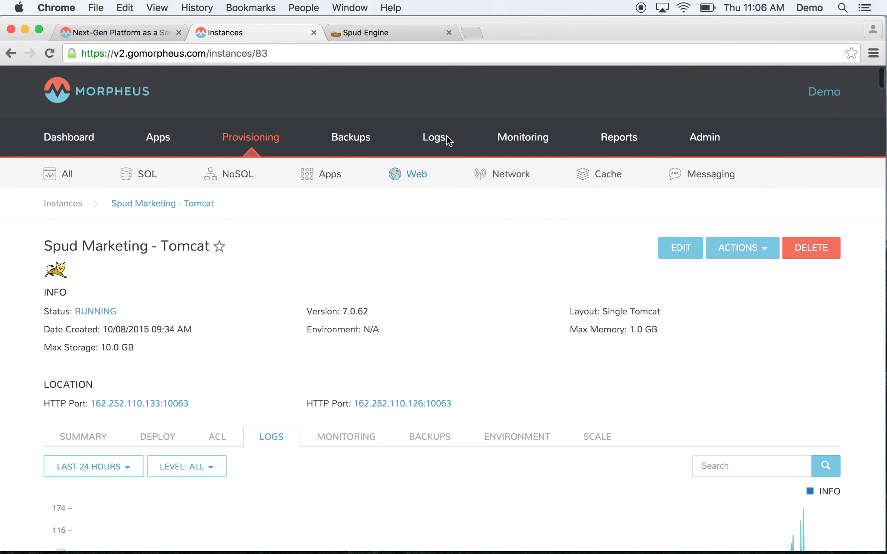
pyautogui.click(434, 139)
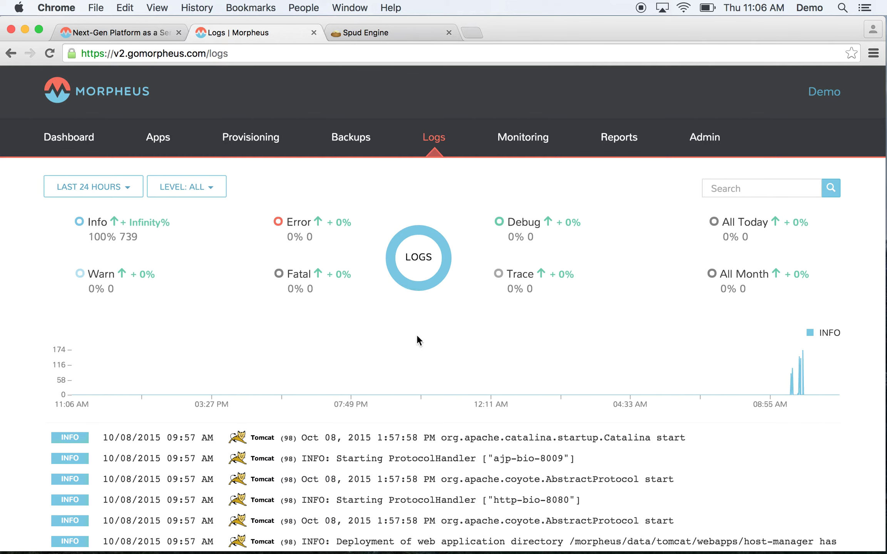
# - Expand the host-manager deployment entry in the Logs summary to read its full message
pyautogui.scroll(-3, 308, 231)
pyautogui.scroll(-5, 306, 227)
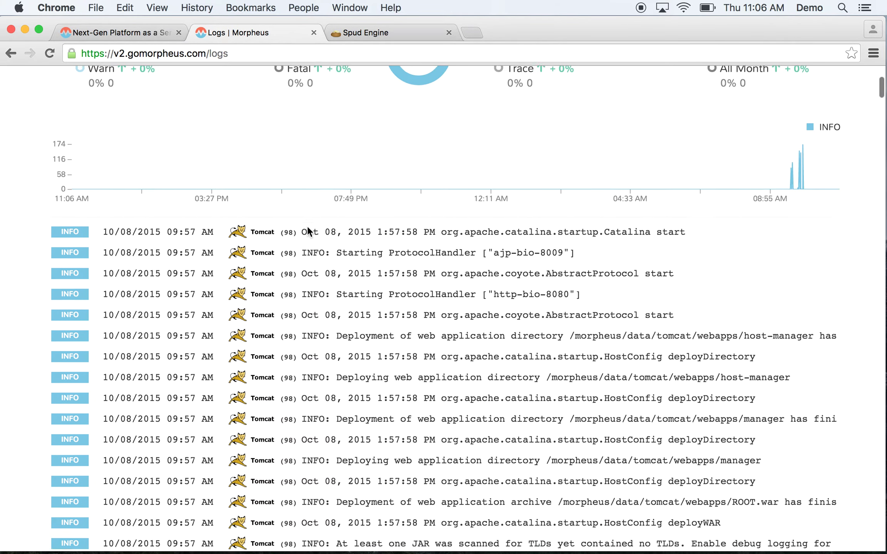
pyautogui.click(352, 334)
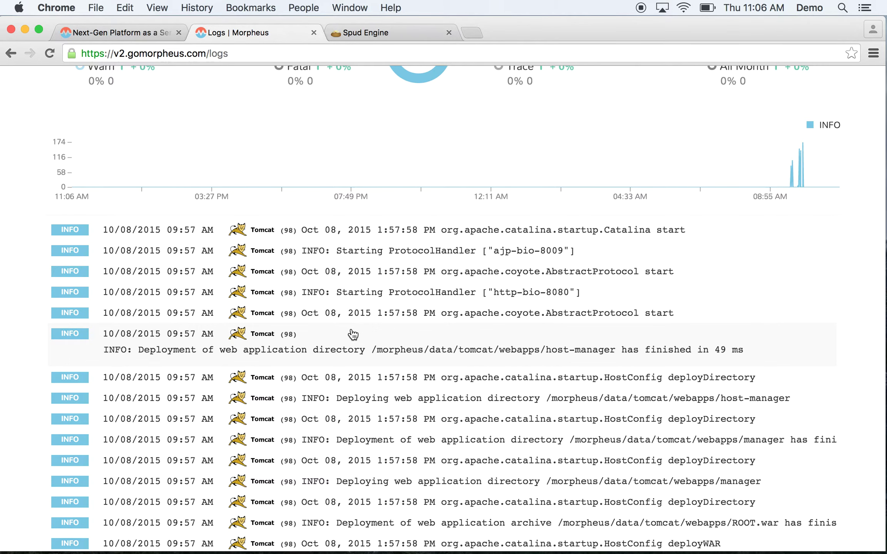
pyautogui.scroll(8, 352, 334)
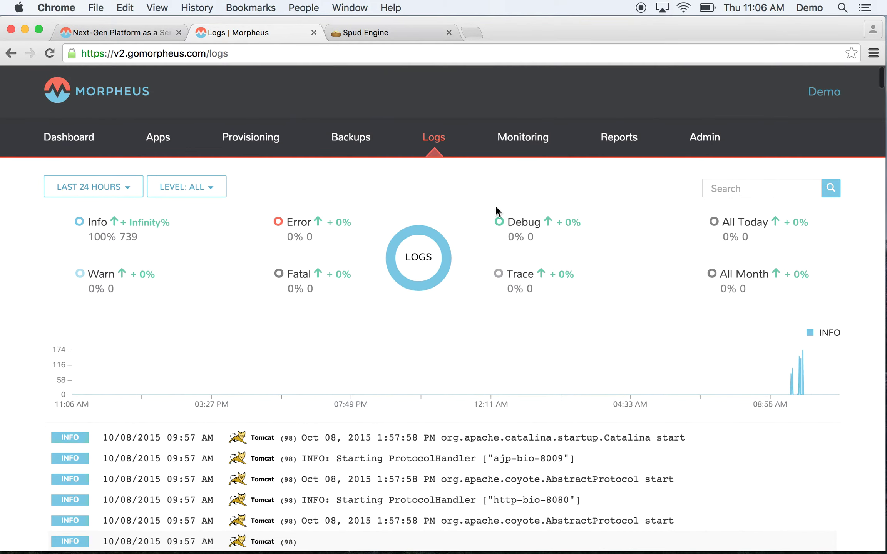
pyautogui.click(517, 147)
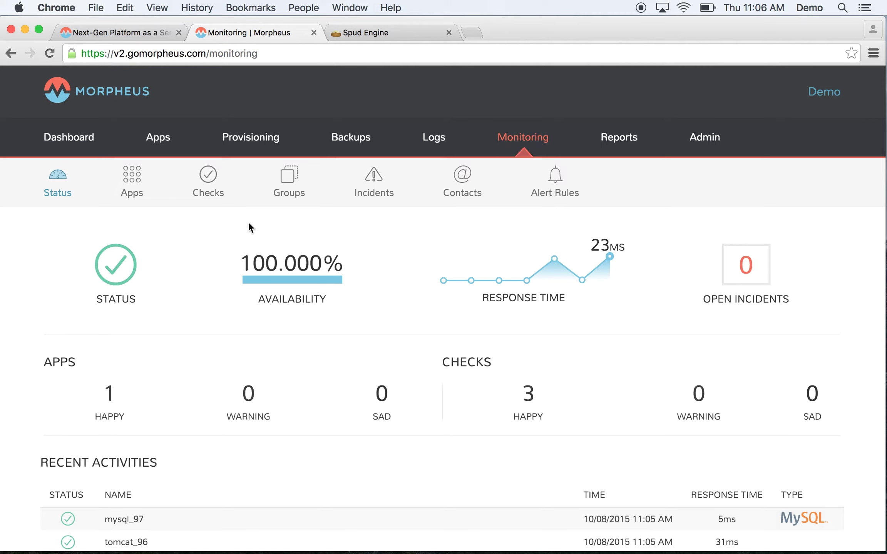
# - Inspect the mysql_97 check's details and Edit Check settings without saving, ending on the Checks list
pyautogui.click(212, 188)
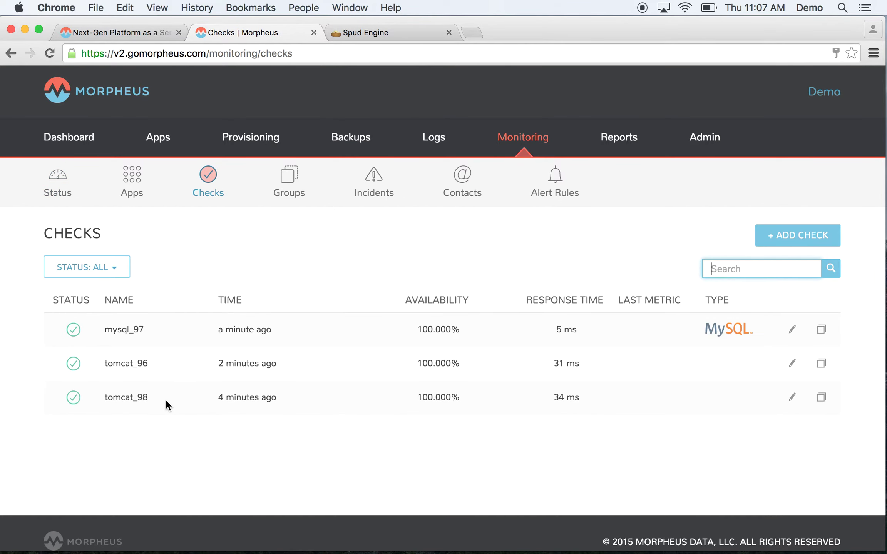
pyautogui.click(117, 336)
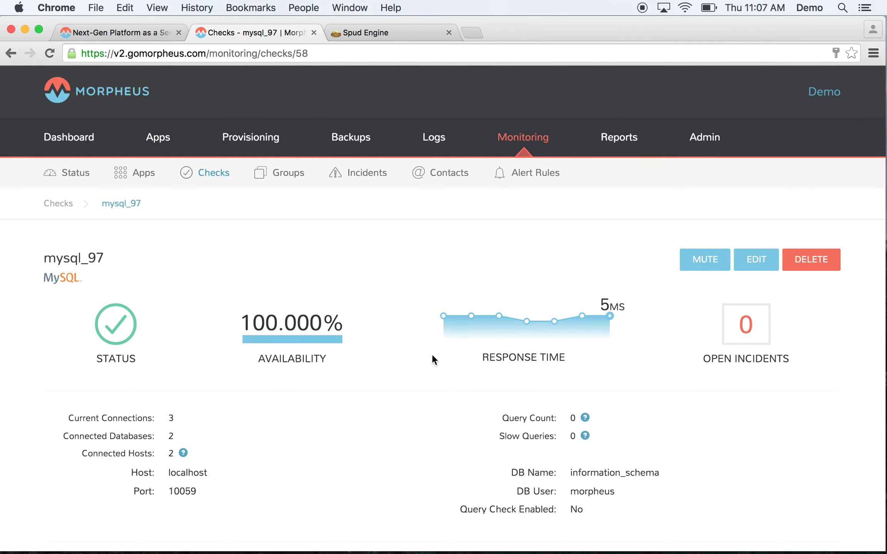
pyautogui.click(758, 261)
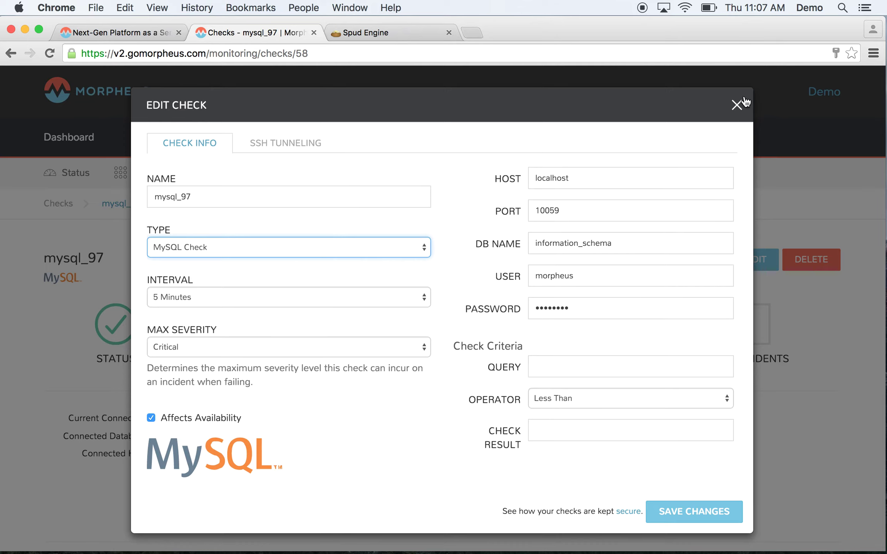
pyautogui.click(736, 106)
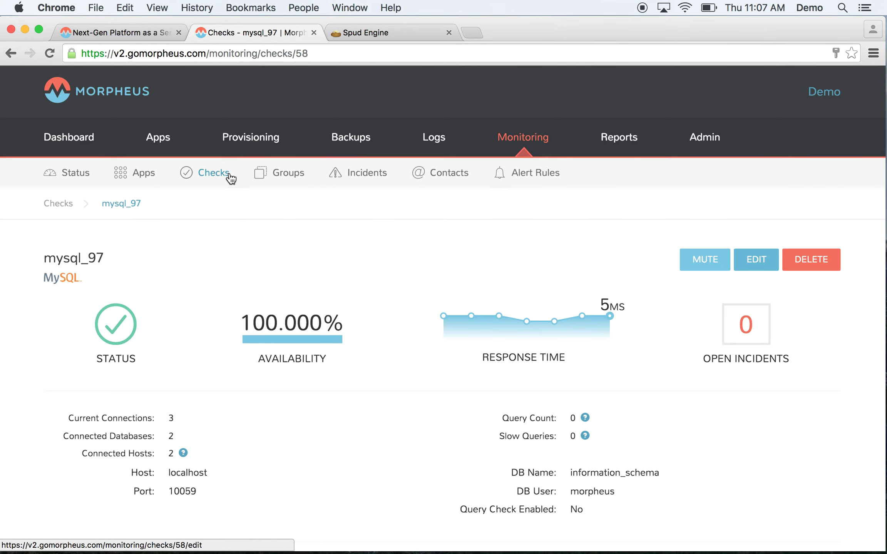
pyautogui.click(231, 176)
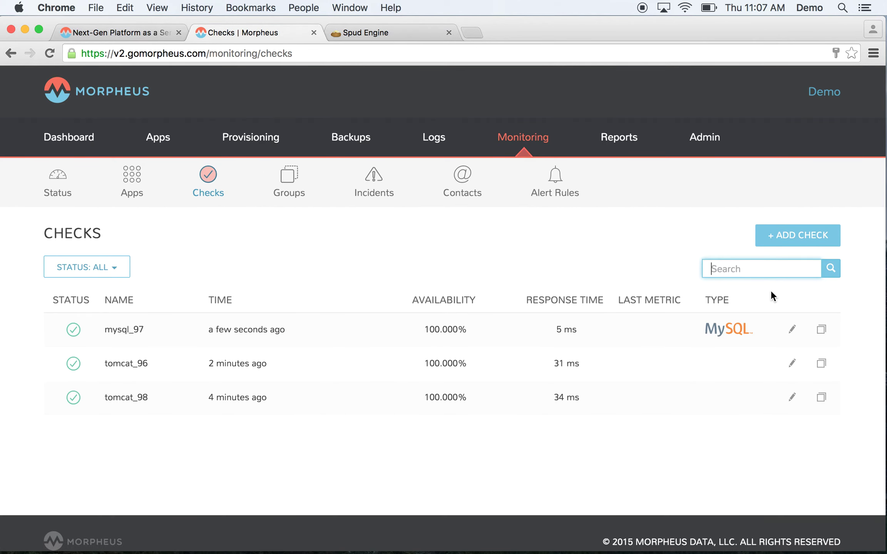
pyautogui.click(806, 238)
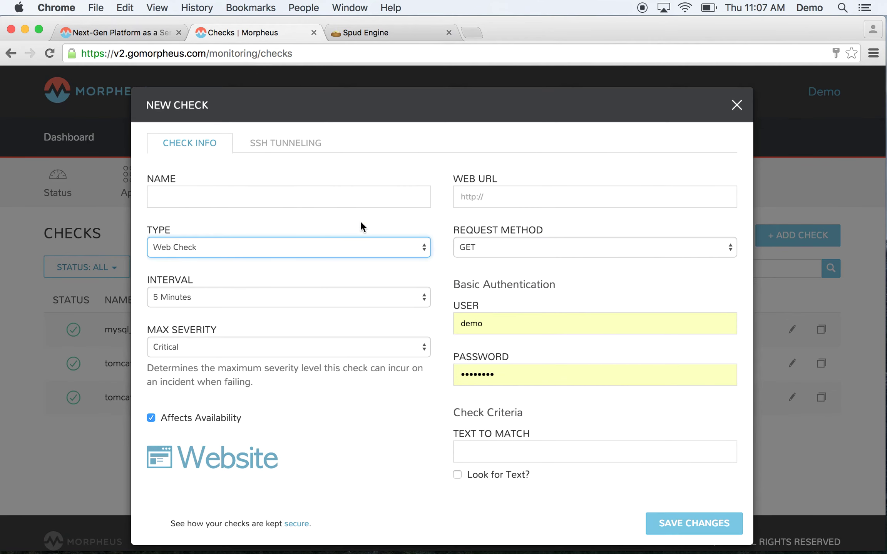
pyautogui.click(293, 248)
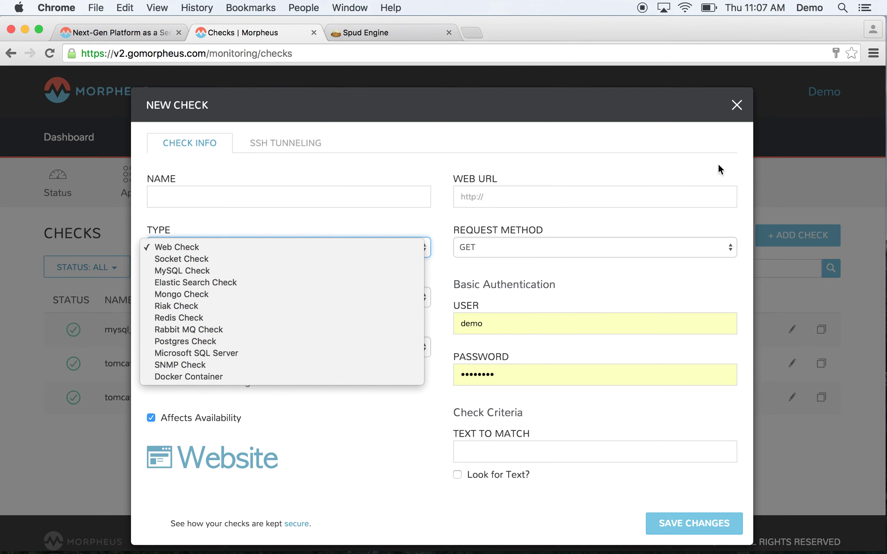
pyautogui.click(735, 107)
pyautogui.click(735, 106)
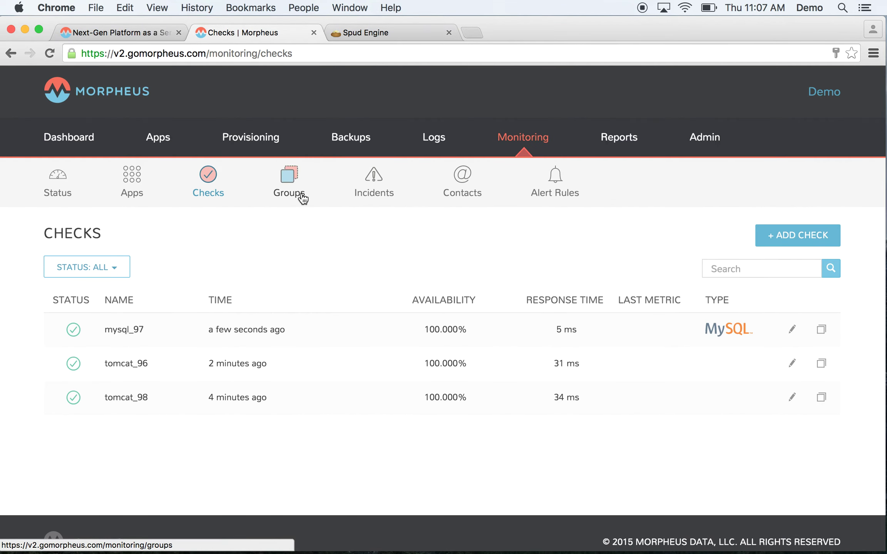
pyautogui.click(133, 194)
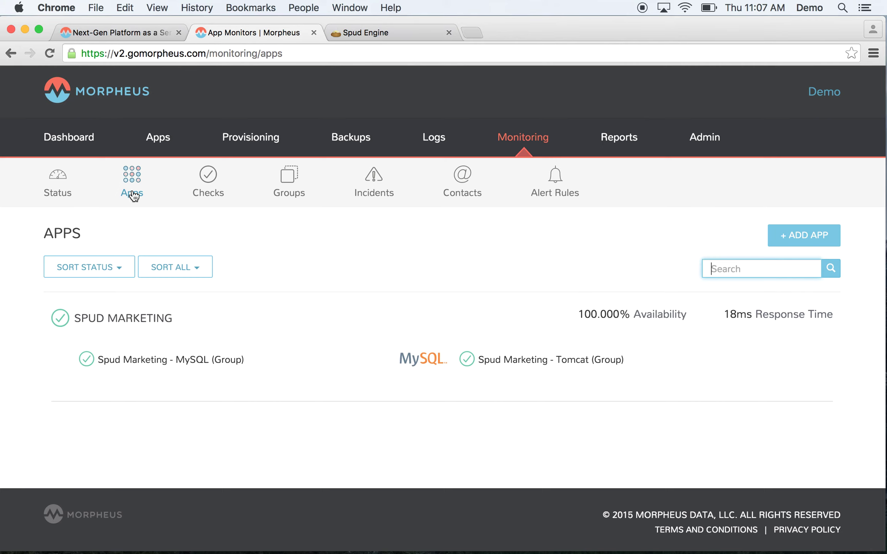
# - Show the Backups summary with 3 configured backups and 0 completed
pyautogui.click(341, 145)
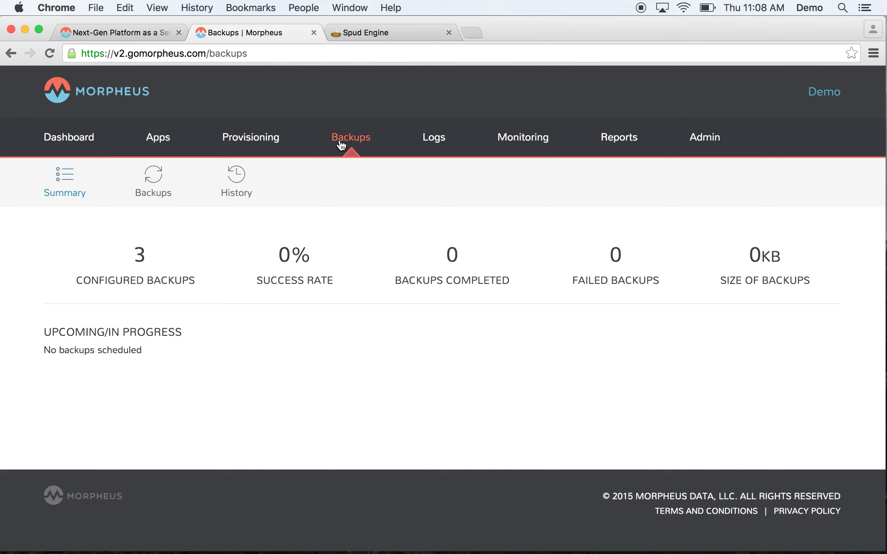
# - List the three Spud Marketing Tomcat and MySQL backups in the Backup List
pyautogui.click(153, 191)
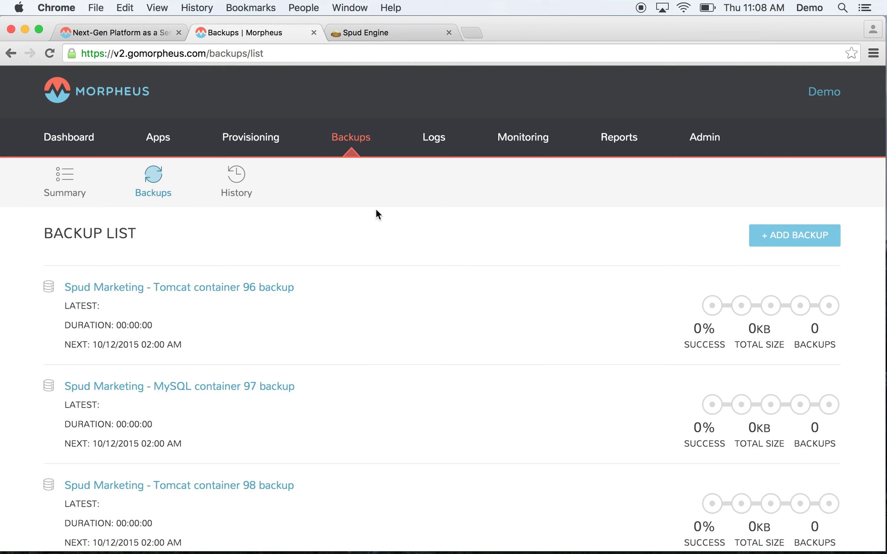
pyautogui.click(706, 141)
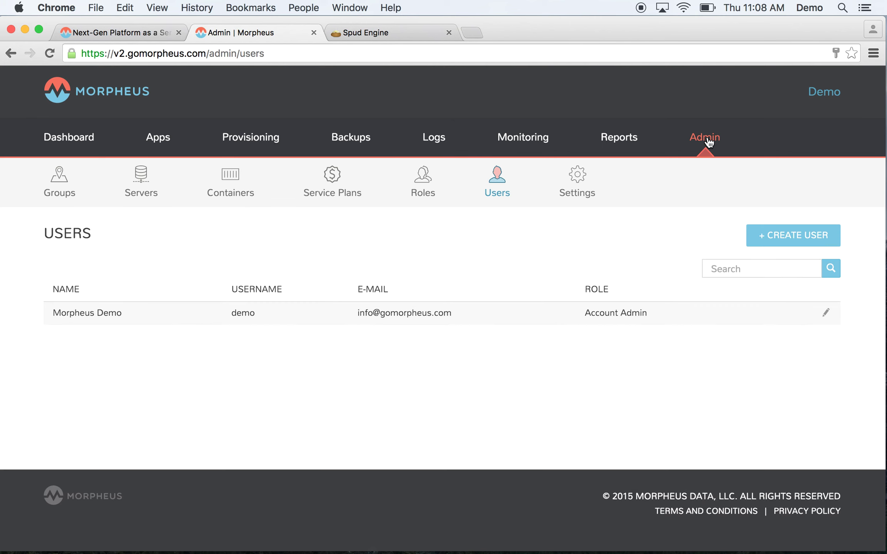